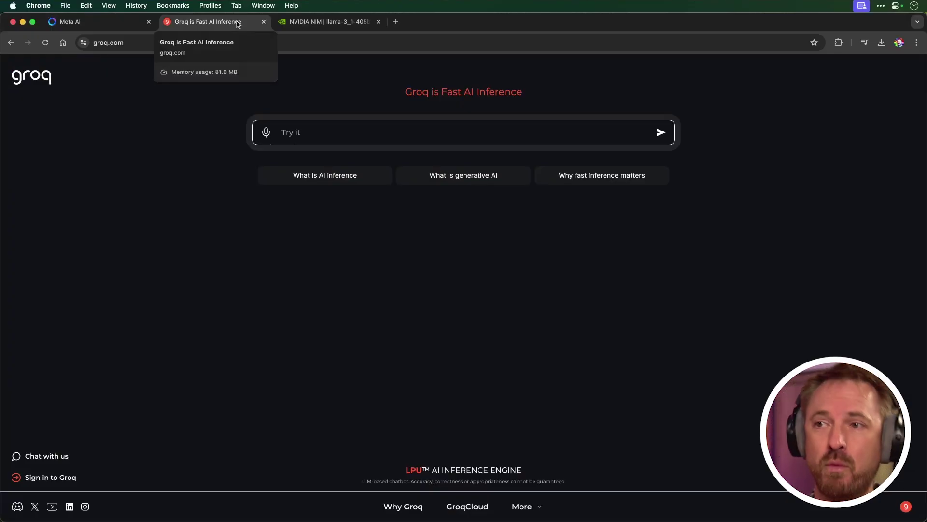
Switch to the NVIDIA NIM llama-3.1-405b-instruct page and scroll down to its chat preview.
{"action": "left_click", "coordinate": [329, 24]}
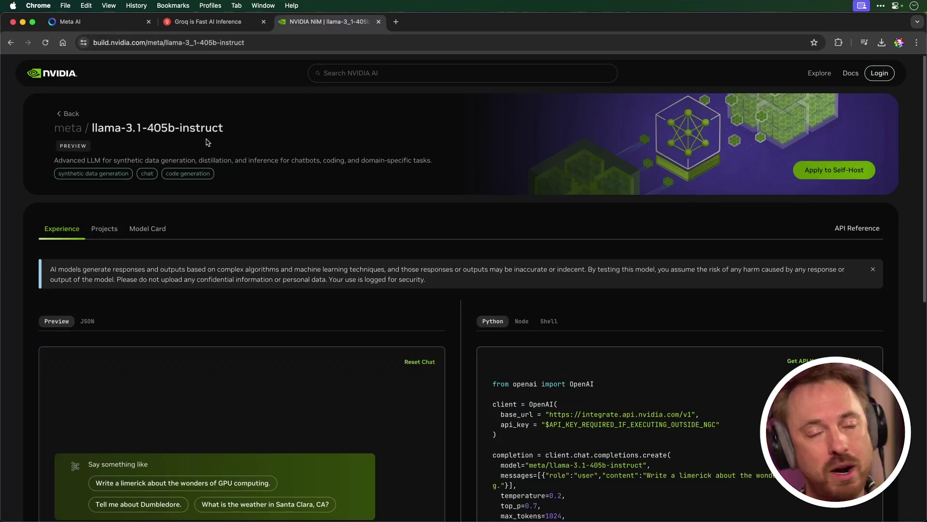
{"action": "scroll", "coordinate": [216, 353], "scroll_direction": "down", "scroll_amount": 3}
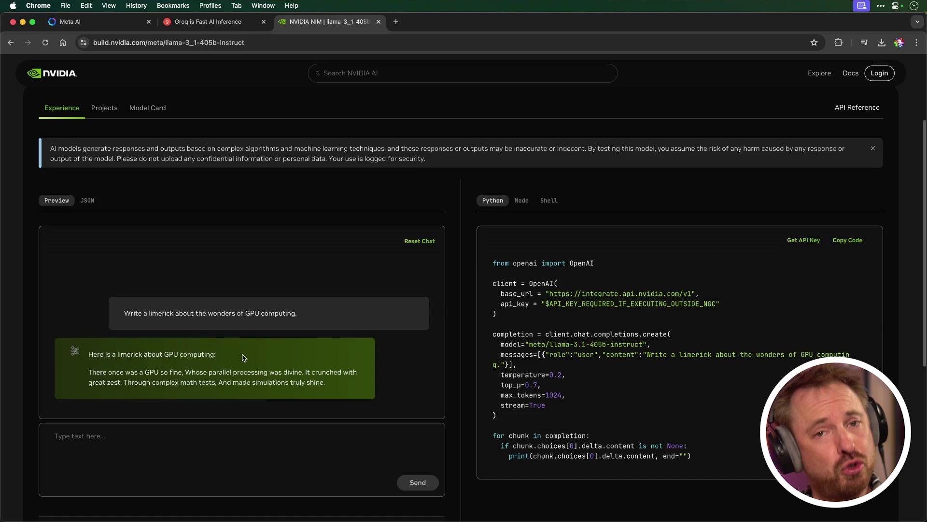
Ask llama-3.1-405b-instruct to analyze the causes and effects of the fall of the Roman Empire.
{"action": "type", "text": "Analyze the causes and effects of the fall of the Roman Empire."}
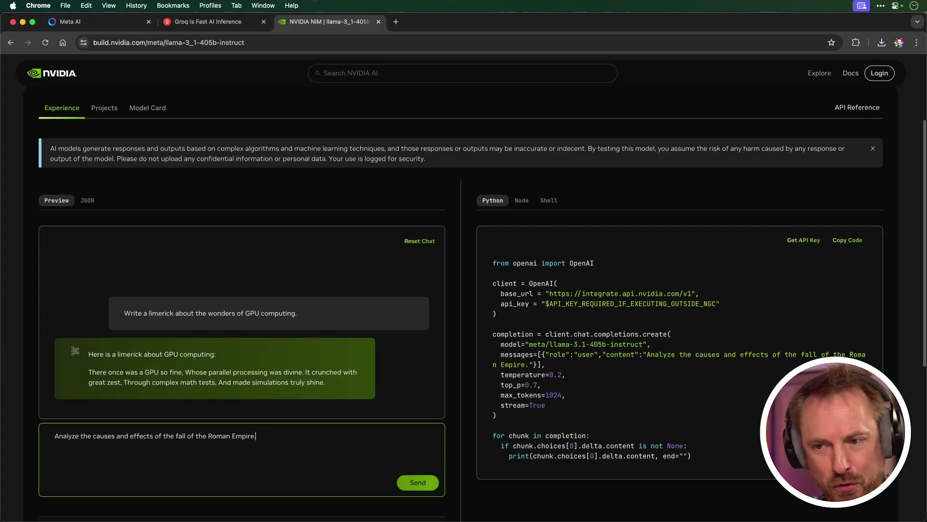
{"action": "key", "text": "Return"}
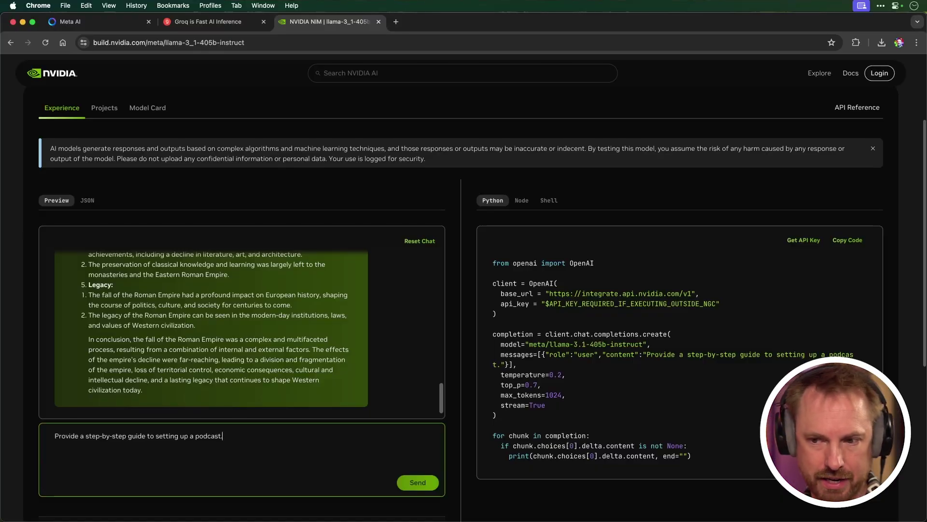
Send the step-by-step podcast setup guide request to the llama model.
{"action": "key", "text": "Return"}
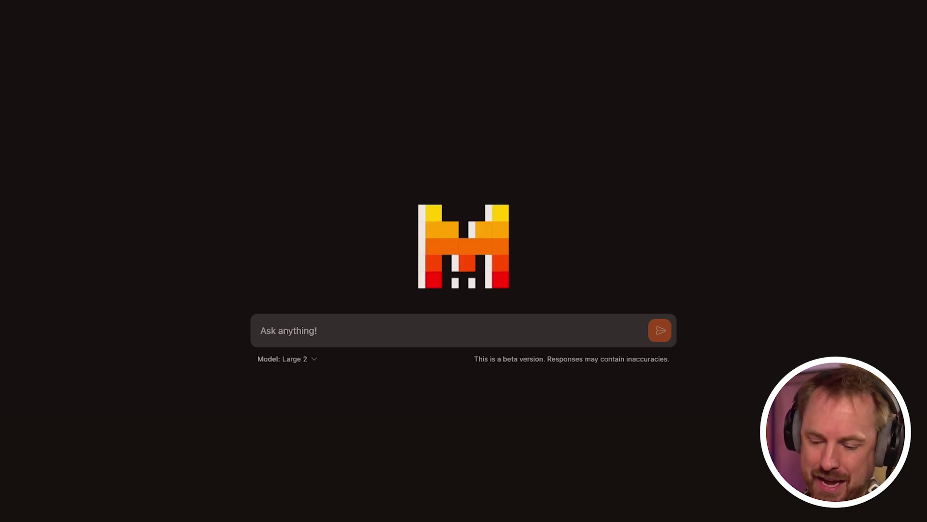
Paste the podcast setup guide request into Mistral's Large 2 chat and send it.
{"action": "type", "text": "Provide a step-by-step guide to setting up a podcast."}
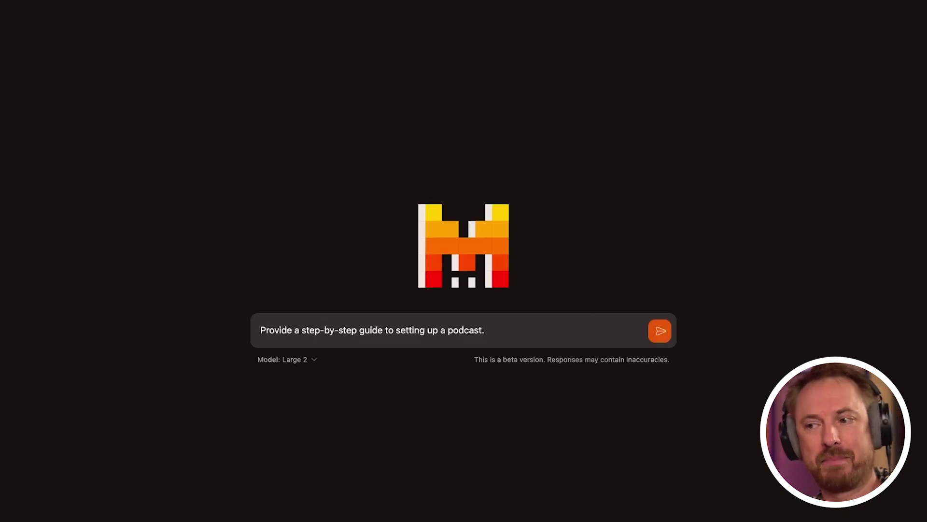
{"action": "key", "text": "Return"}
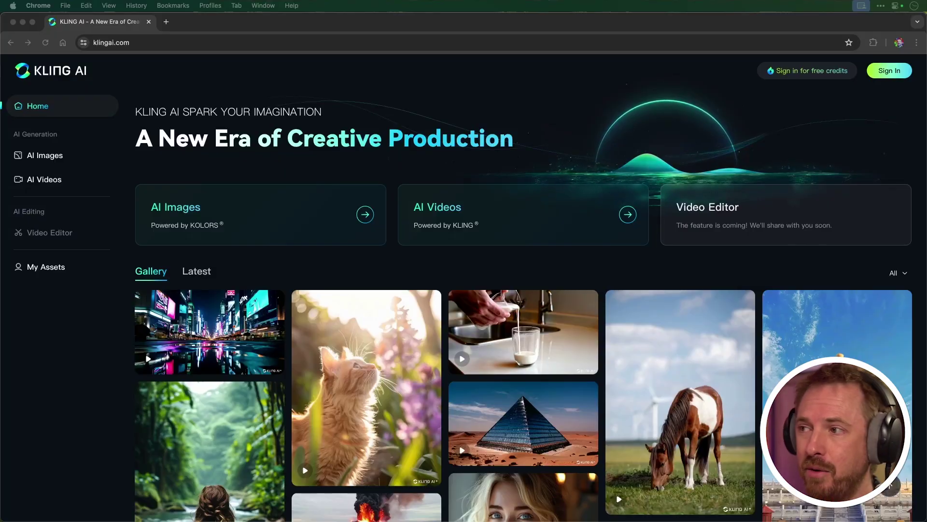
Sign in to Kling AI through the account creation form and open the Text to Video page.
{"action": "left_click", "coordinate": [839, 75]}
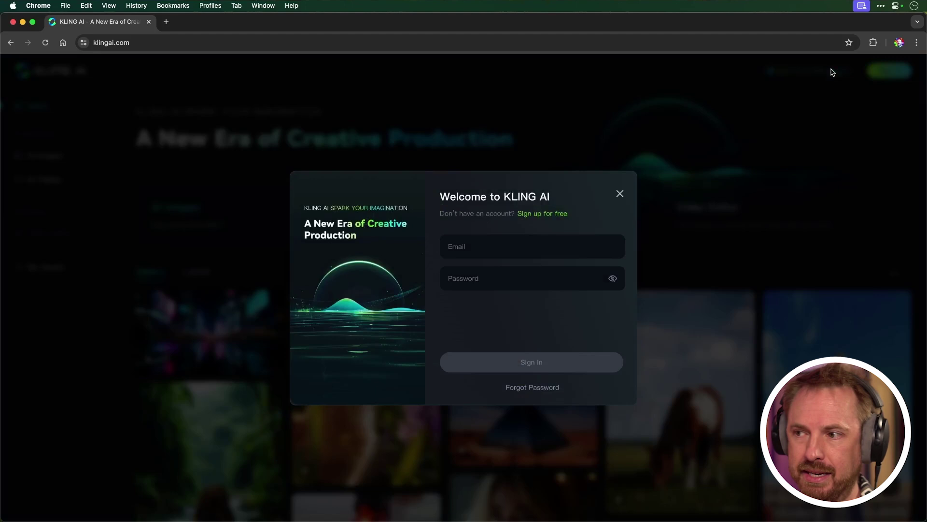
{"action": "left_click", "coordinate": [527, 215]}
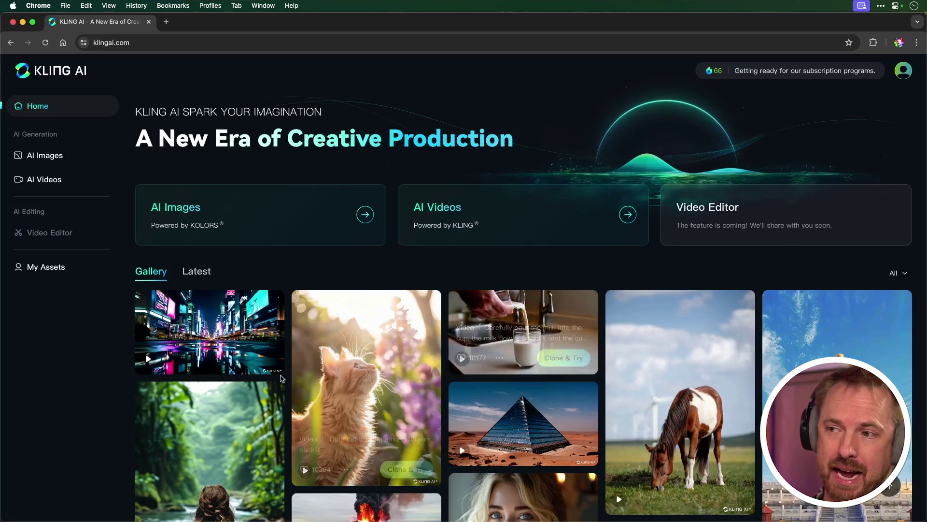
{"action": "left_click", "coordinate": [495, 212]}
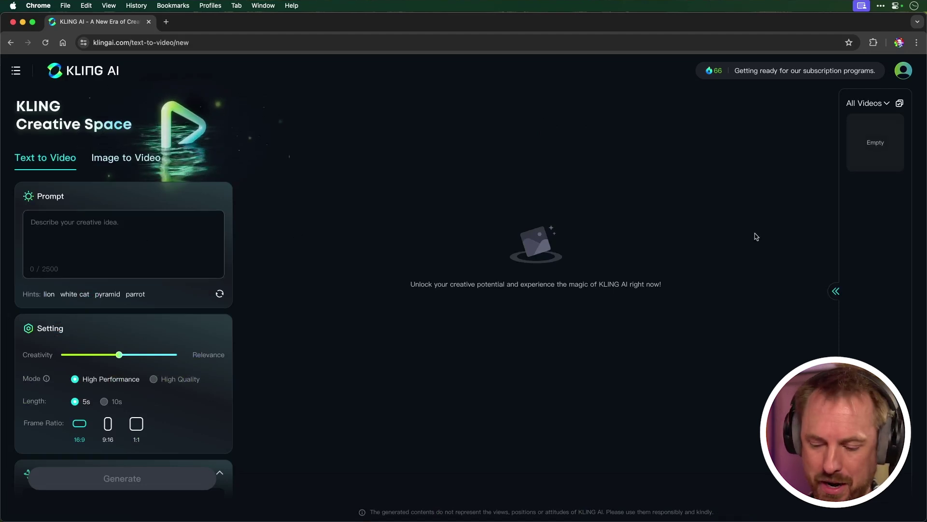
Paste the cyberpunk raindrops prompt and review the High Performance, 5s, 16:9 settings.
{"action": "type", "text": "Extreme close up shot of raindrops dripping onto a glossy surface, creating intricate patterns. The reflections show a bustling futuristic city with neon lights, capturing the essence of a rainy night in a cyberpunk metropolis."}
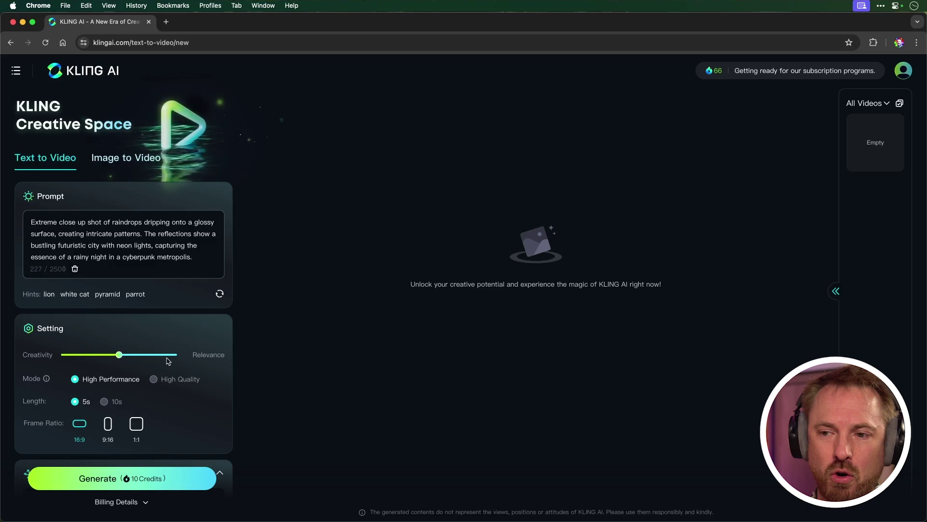
{"action": "scroll", "coordinate": [126, 360], "scroll_direction": "down", "scroll_amount": 1}
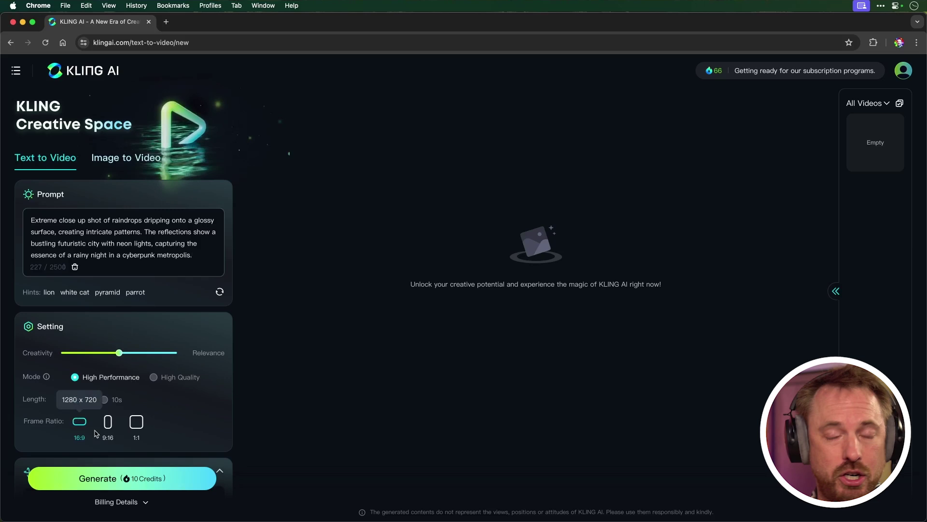
{"action": "scroll", "coordinate": [96, 433], "scroll_direction": "down", "scroll_amount": 5}
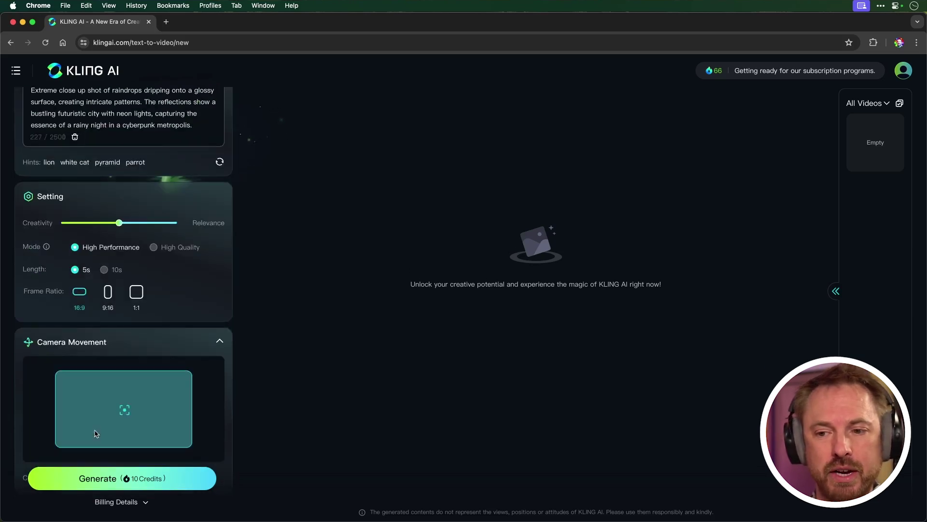
{"action": "scroll", "coordinate": [102, 343], "scroll_direction": "down", "scroll_amount": 3}
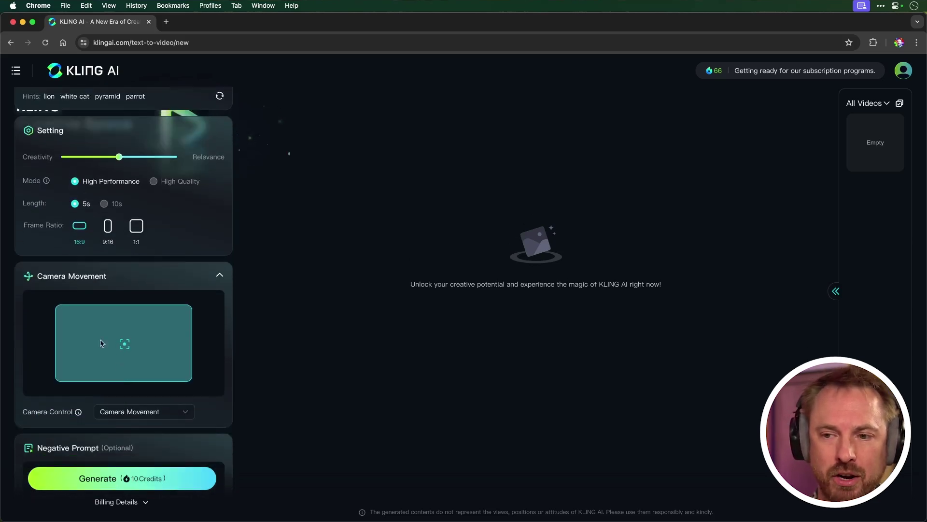
{"action": "scroll", "coordinate": [118, 365], "scroll_direction": "down", "scroll_amount": 4}
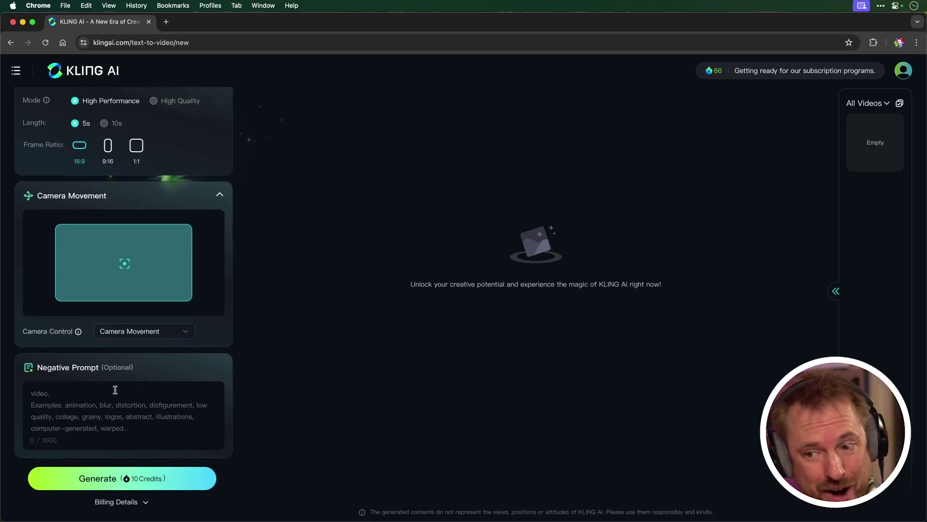
Generate the 5s rainy cyberpunk video from the raindrops prompt.
{"action": "left_click", "coordinate": [128, 484]}
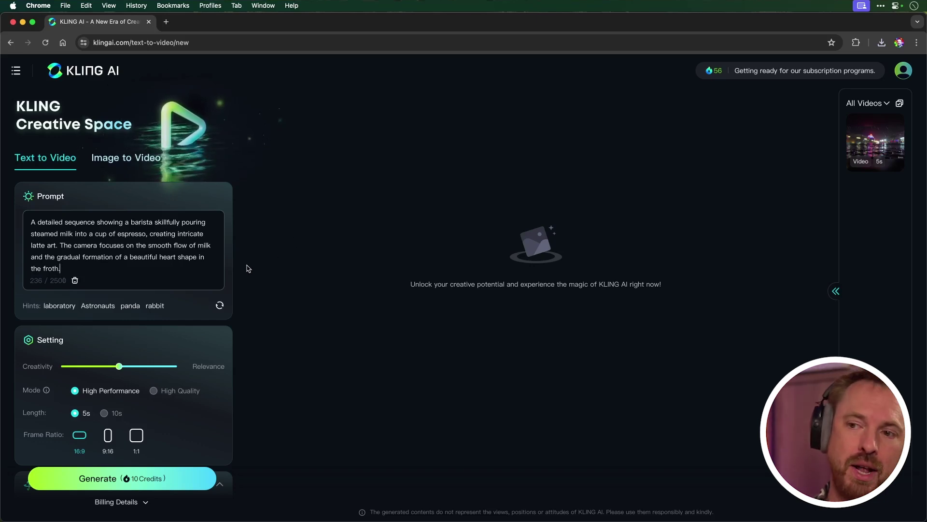
Try High Quality mode, set the latte-art video to 9:16, and show the Camera Control options.
{"action": "left_click_drag", "start_coordinate": [160, 258], "coordinate": [199, 257]}
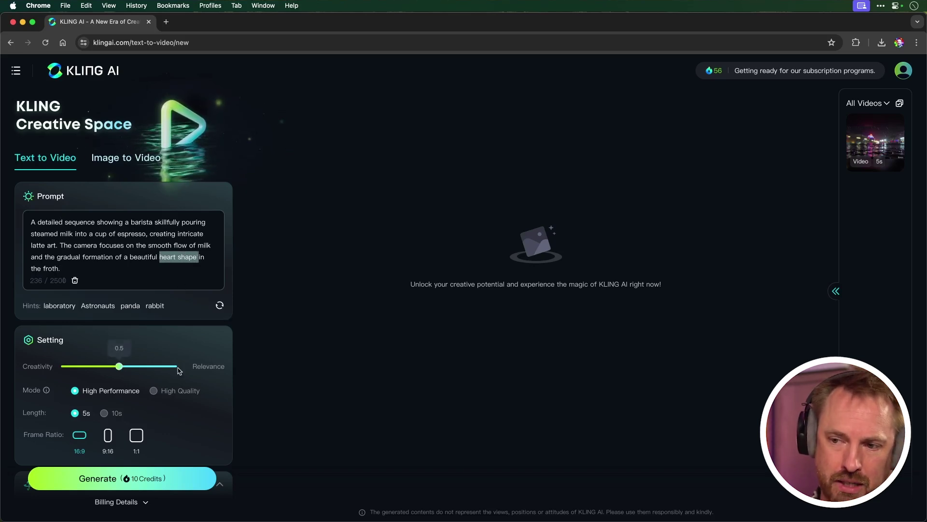
{"action": "left_click", "coordinate": [153, 391]}
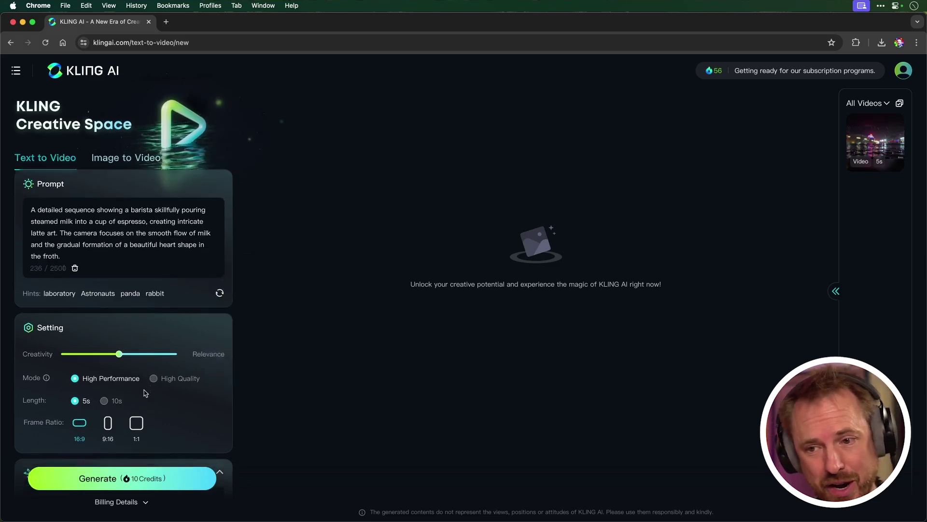
{"action": "scroll", "coordinate": [125, 377], "scroll_direction": "down", "scroll_amount": 2}
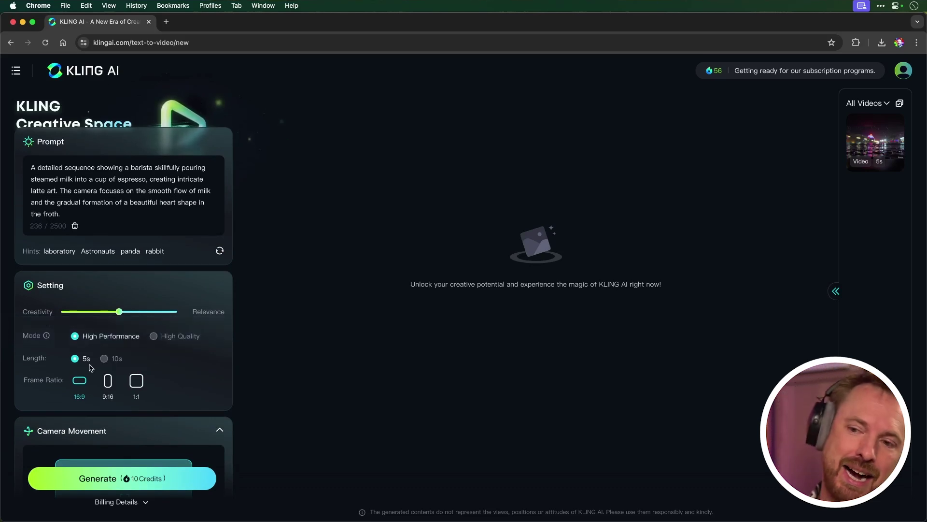
{"action": "left_click", "coordinate": [107, 385]}
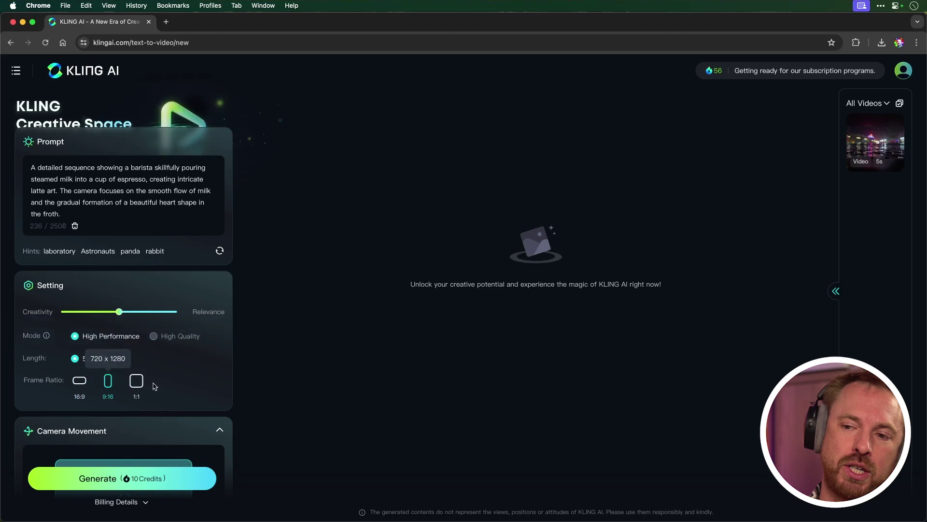
{"action": "scroll", "coordinate": [121, 314], "scroll_direction": "down", "scroll_amount": 5}
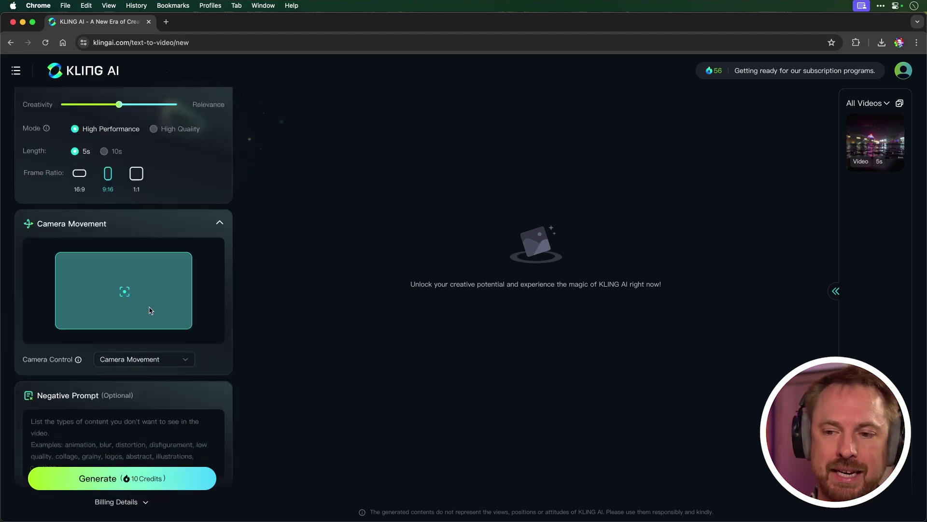
{"action": "left_click", "coordinate": [116, 331]}
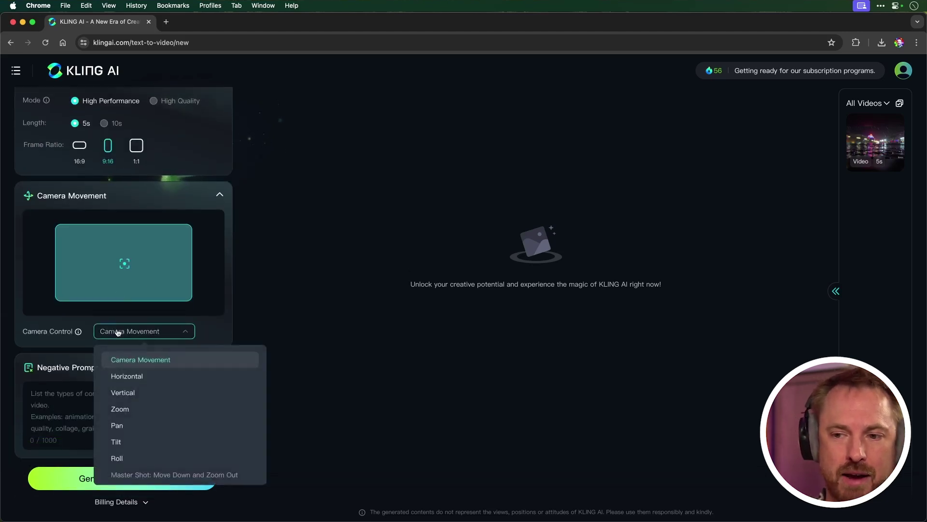
Add a Zoom camera movement with strength 3 to the latte-art video.
{"action": "left_click", "coordinate": [130, 410]}
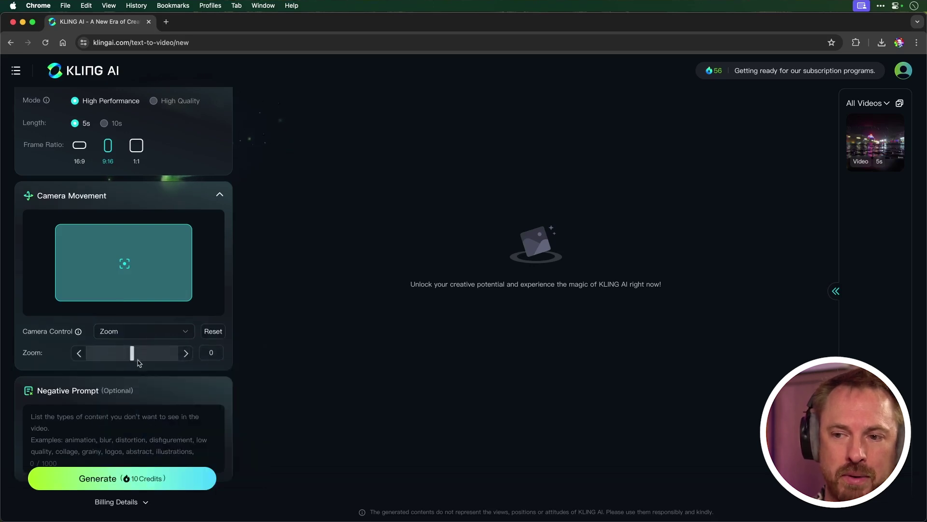
{"action": "left_click_drag", "start_coordinate": [132, 353], "coordinate": [146, 363]}
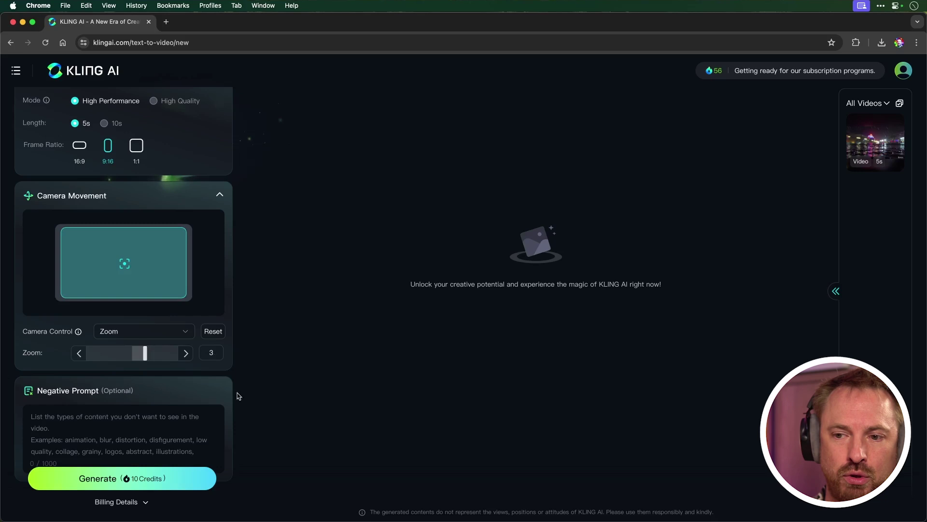
{"action": "scroll", "coordinate": [155, 389], "scroll_direction": "down", "scroll_amount": 1}
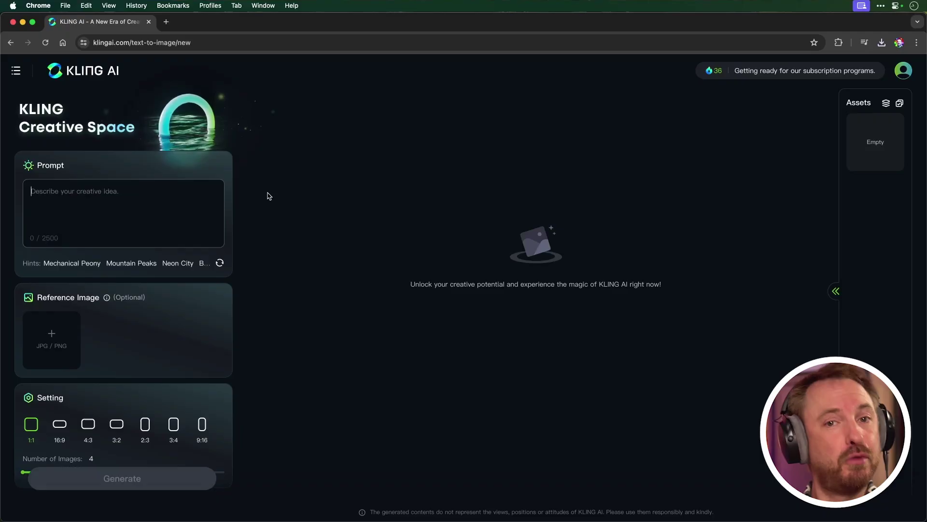
Paste the fluffy-bunny enchanted-forest prompt, generate four 1:1 images, and view the first full size.
{"action": "left_click", "coordinate": [184, 195]}
{"action": "type", "text": "A whimsical scene of a small, fluffy bunny hopping through an enchanted forest, surrounded by glowing flowers and fireflies. The backlighting from the setting sun creates a magical, ethereal atmosphere."}
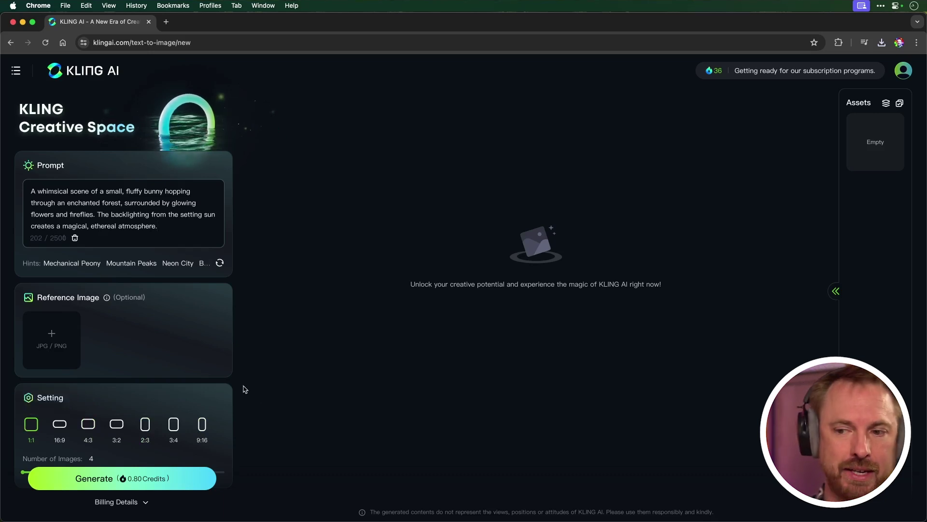
{"action": "scroll", "coordinate": [211, 378], "scroll_direction": "down", "scroll_amount": 2}
{"action": "mouse_move", "coordinate": [98, 442]}
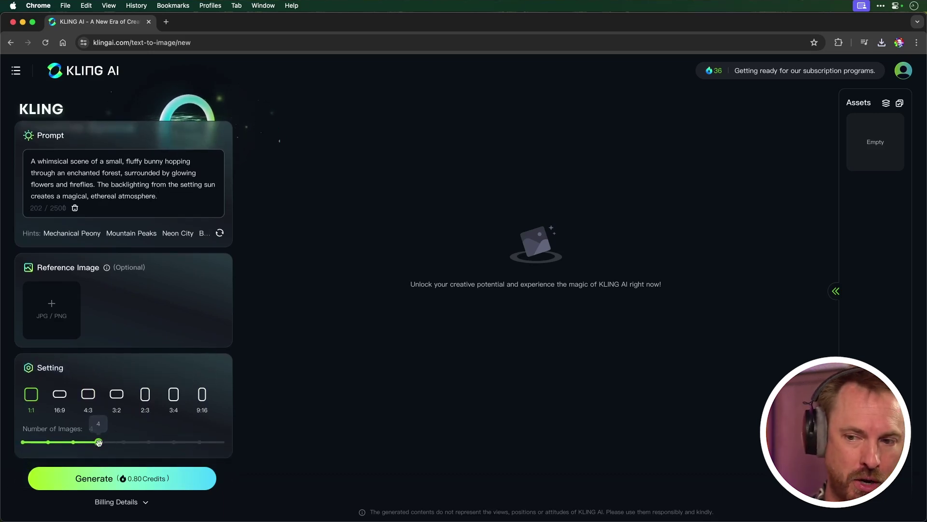
{"action": "left_click", "coordinate": [143, 487]}
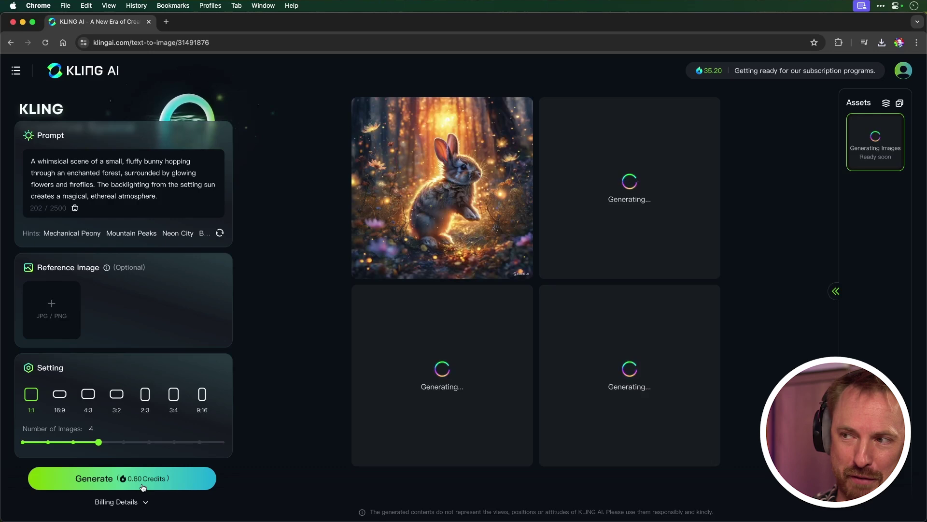
{"action": "left_click", "coordinate": [433, 244]}
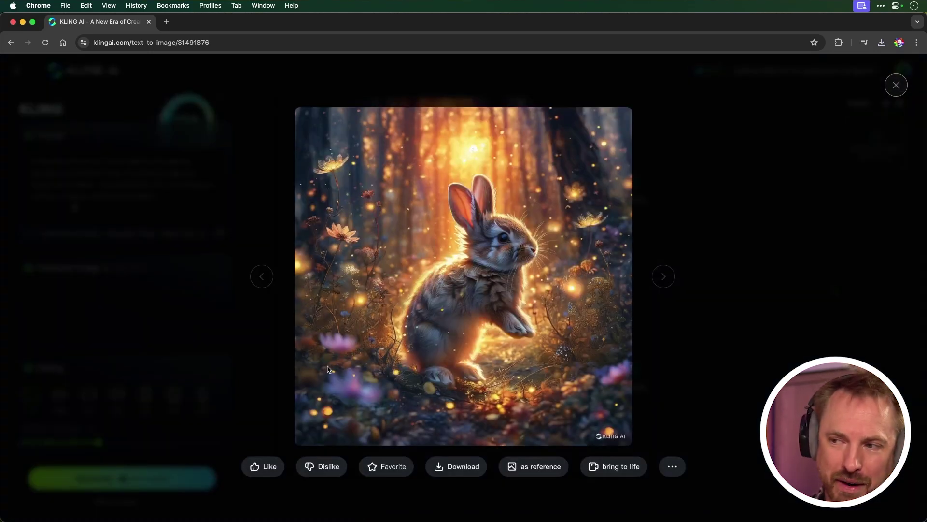
Browse the four bunny images full size and send the last one to image-to-video.
{"action": "left_click", "coordinate": [217, 177]}
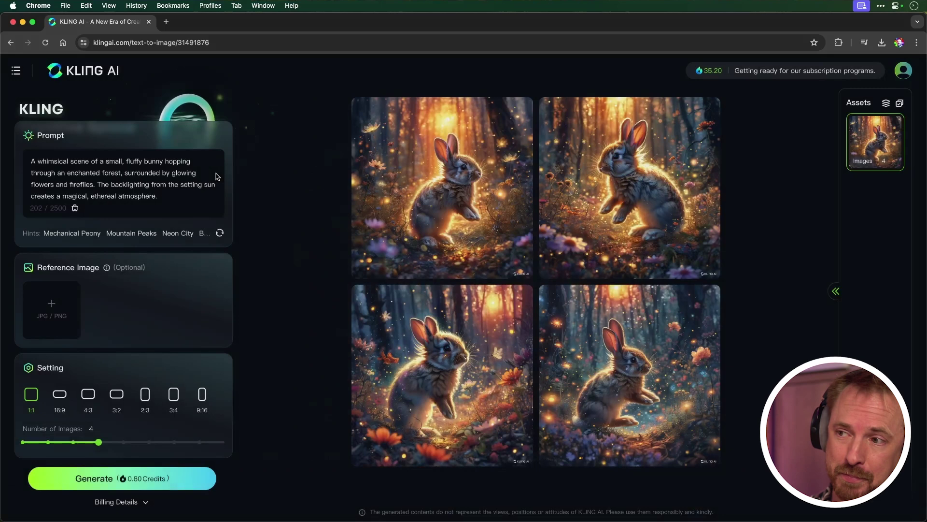
{"action": "left_click", "coordinate": [576, 177]}
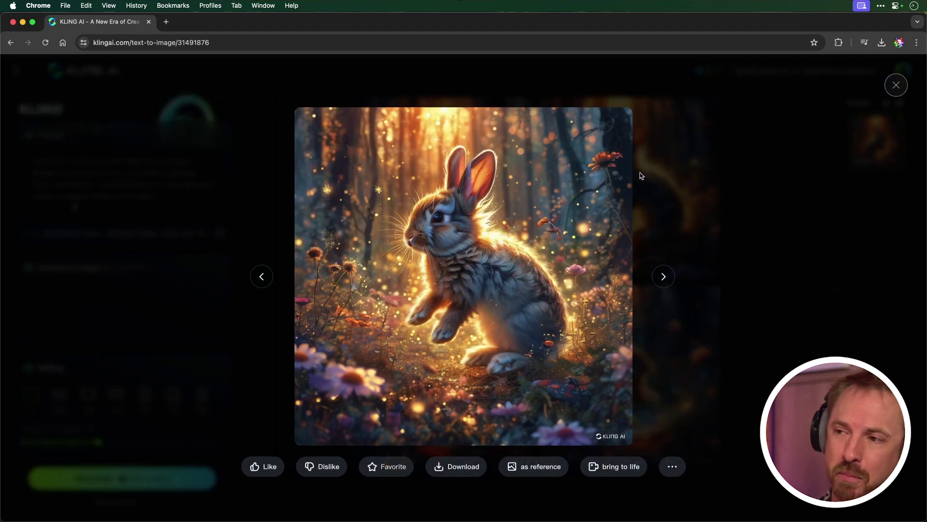
{"action": "left_click", "coordinate": [687, 183]}
{"action": "left_click", "coordinate": [449, 387]}
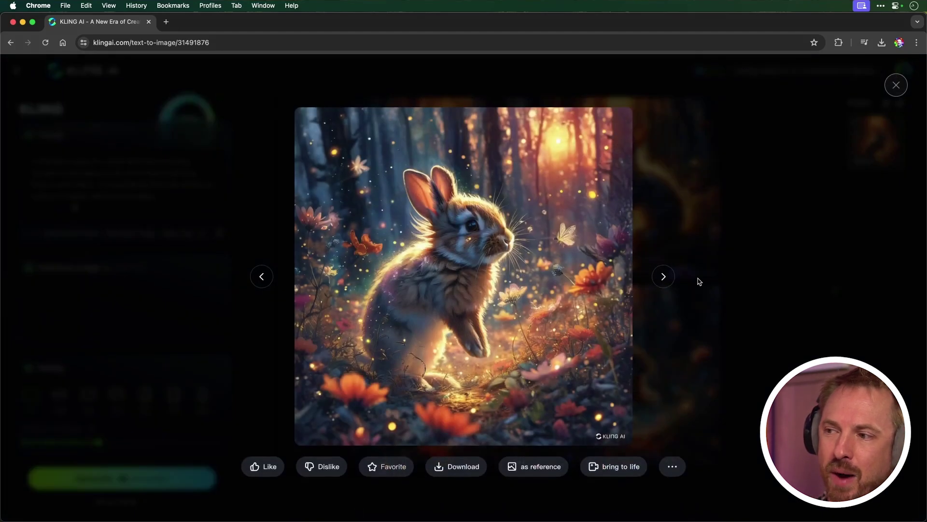
{"action": "left_click", "coordinate": [663, 277]}
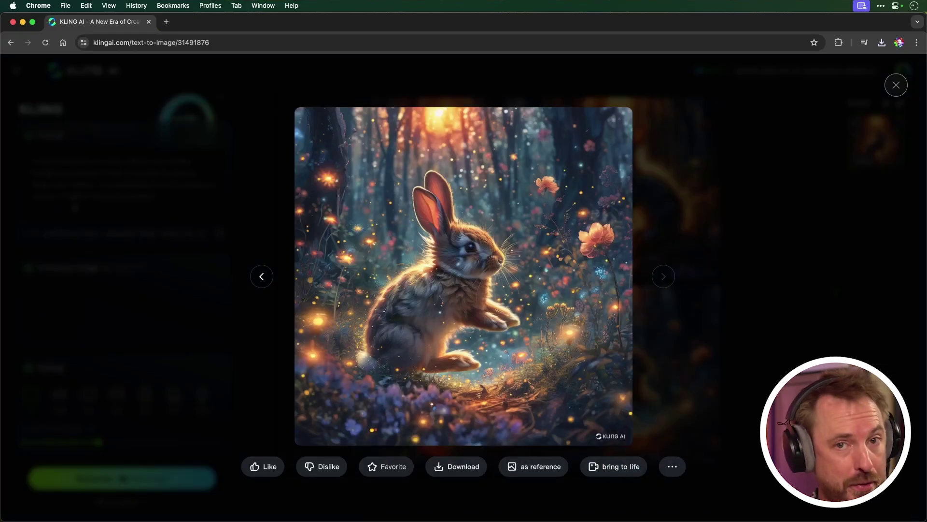
{"action": "left_click", "coordinate": [621, 467]}
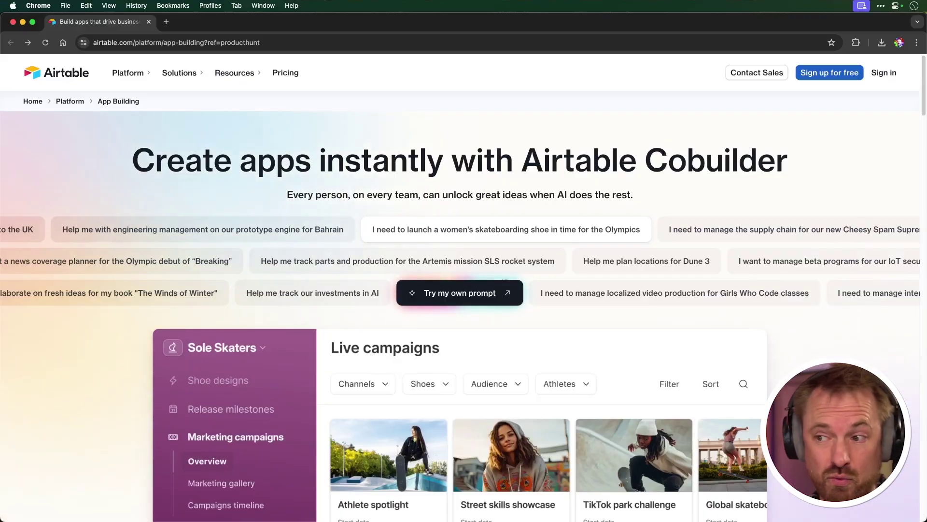
Choose 'Try my own prompt' to describe a custom app.
{"action": "left_click", "coordinate": [451, 292]}
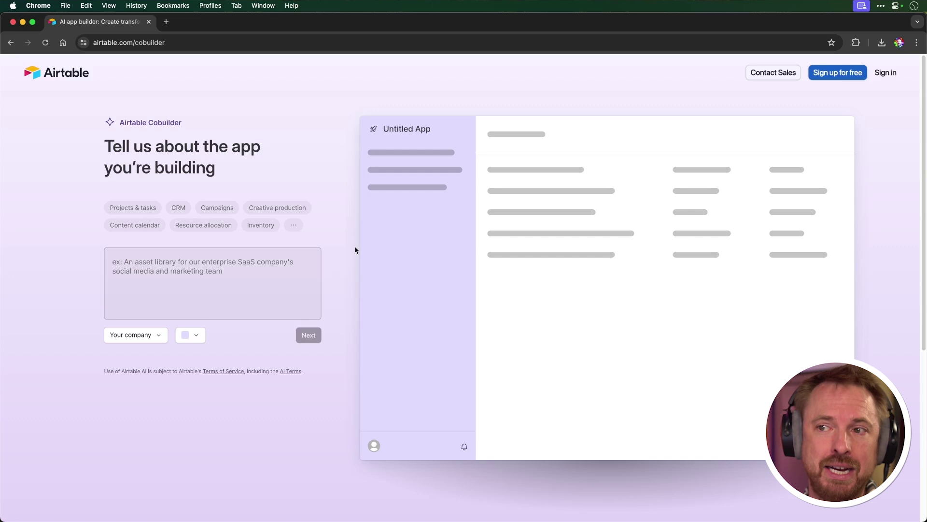
Paste the Content Idea Repository description and generate a preview, leaving company details and colour unchanged.
{"action": "left_click", "coordinate": [222, 273]}
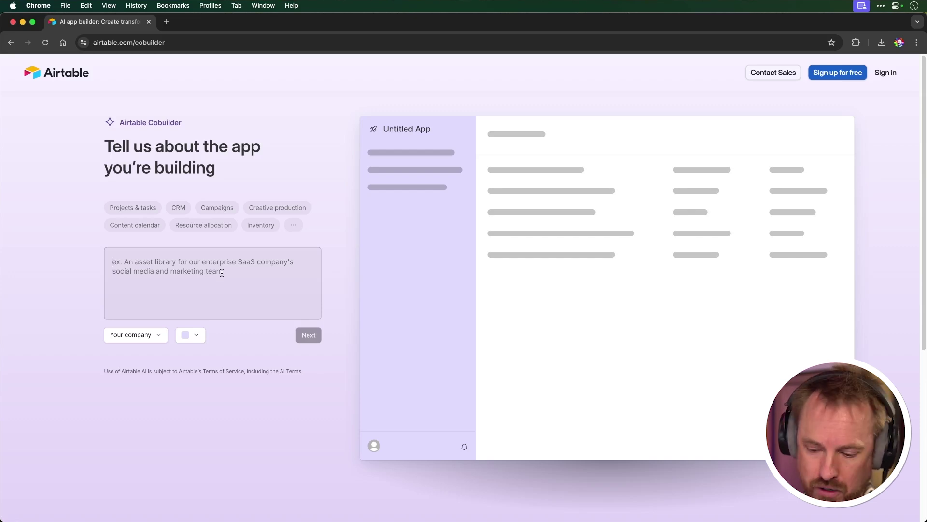
{"action": "type", "text": "Content Idea Repository:  Store and organize content ideas and inspiration."}
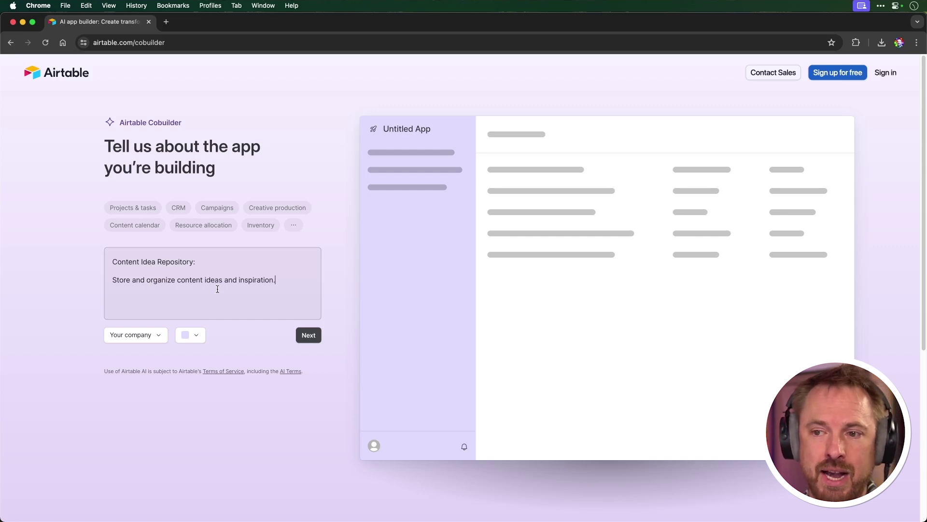
{"action": "left_click", "coordinate": [136, 340]}
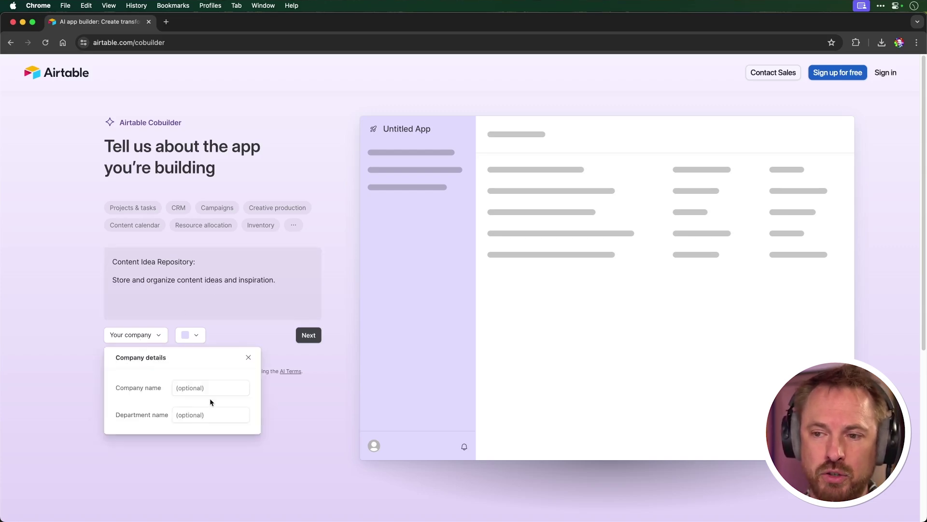
{"action": "left_click", "coordinate": [248, 357]}
{"action": "left_click", "coordinate": [195, 335]}
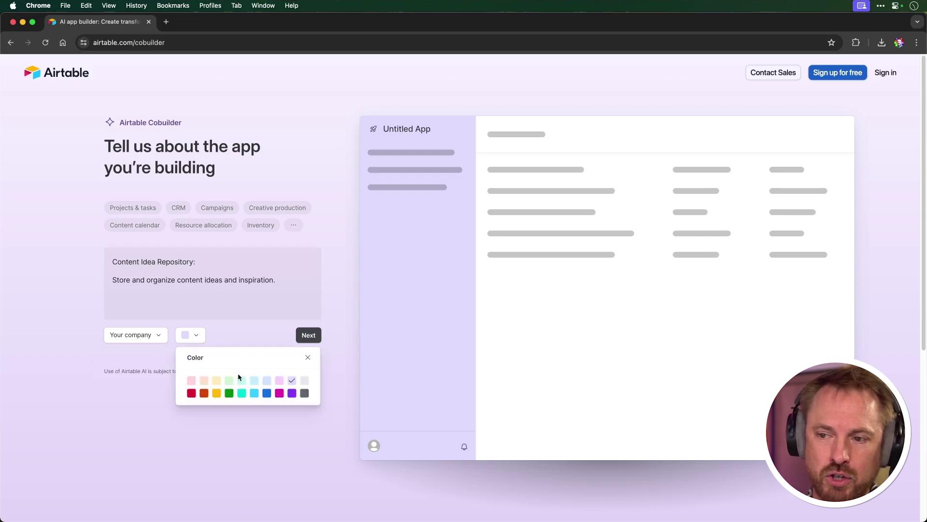
{"action": "left_click", "coordinate": [256, 339]}
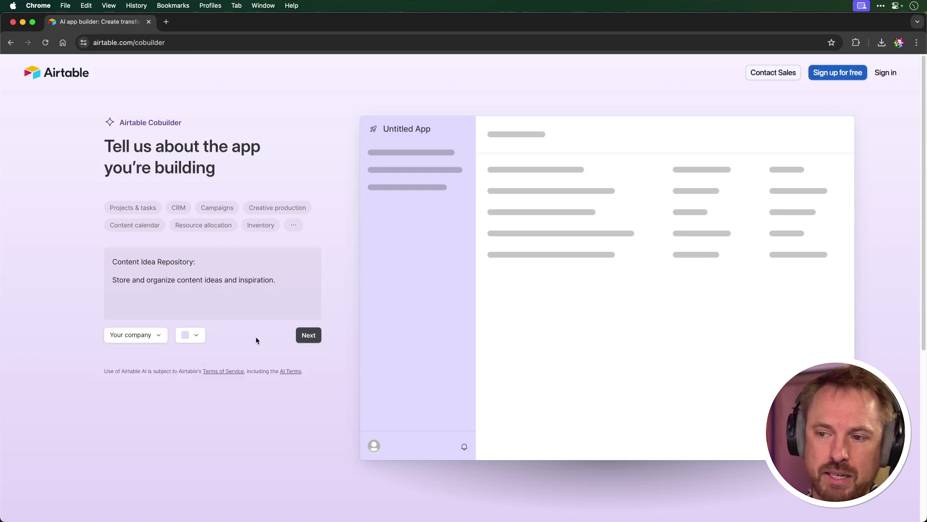
{"action": "left_click", "coordinate": [304, 338]}
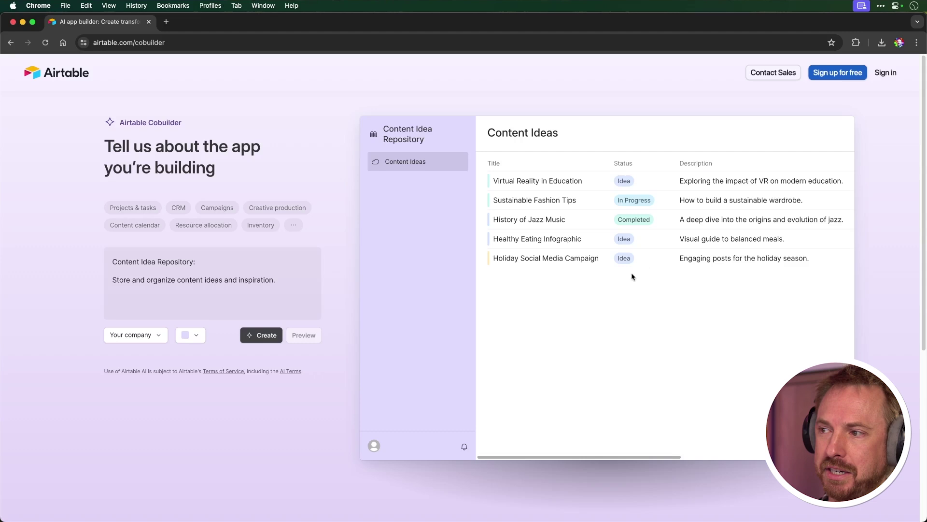
Scroll the preview table right to reveal the Category, Creation Date and Inspiration Source columns.
{"action": "left_click_drag", "start_coordinate": [655, 457], "coordinate": [817, 458]}
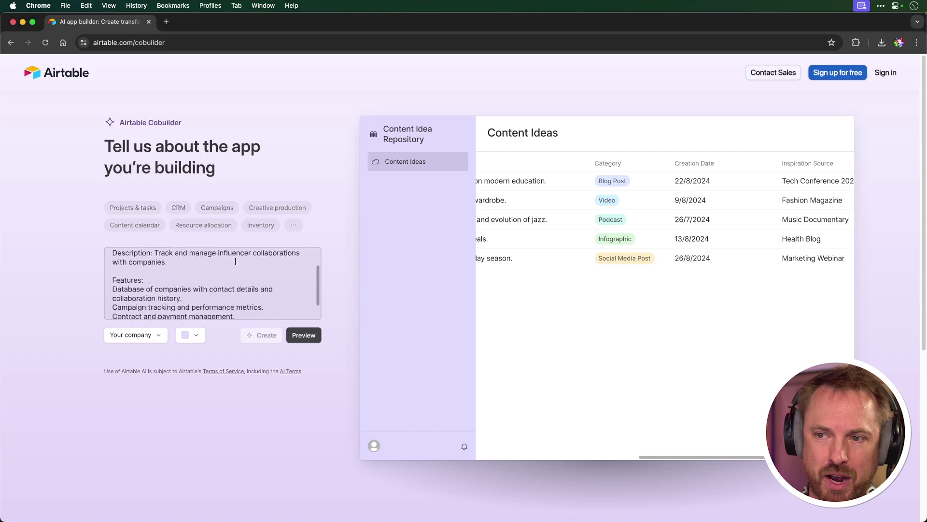
Select the Influencer Partnership Management description text in the prompt box.
{"action": "left_click_drag", "start_coordinate": [257, 261], "coordinate": [96, 243]}
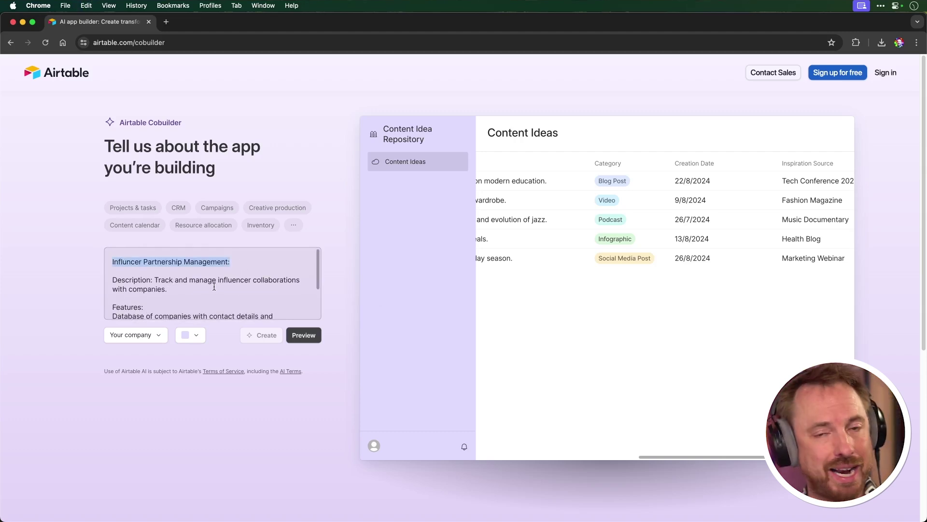
{"action": "scroll", "coordinate": [212, 286], "scroll_direction": "down", "scroll_amount": 2}
{"action": "scroll", "coordinate": [212, 286], "scroll_direction": "down", "scroll_amount": 2}
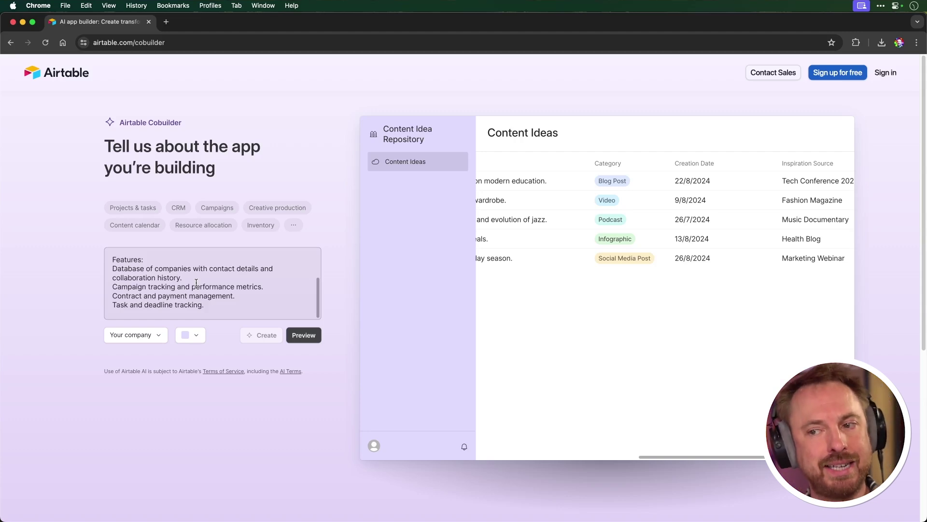
Set the app colour to dark red, company name Creator Magic and department Creative.
{"action": "left_click", "coordinate": [188, 335]}
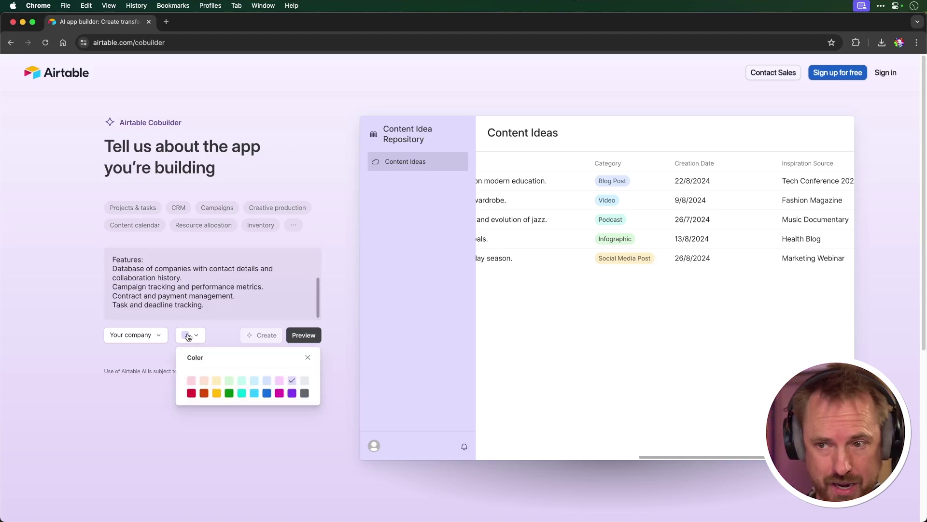
{"action": "left_click", "coordinate": [192, 393]}
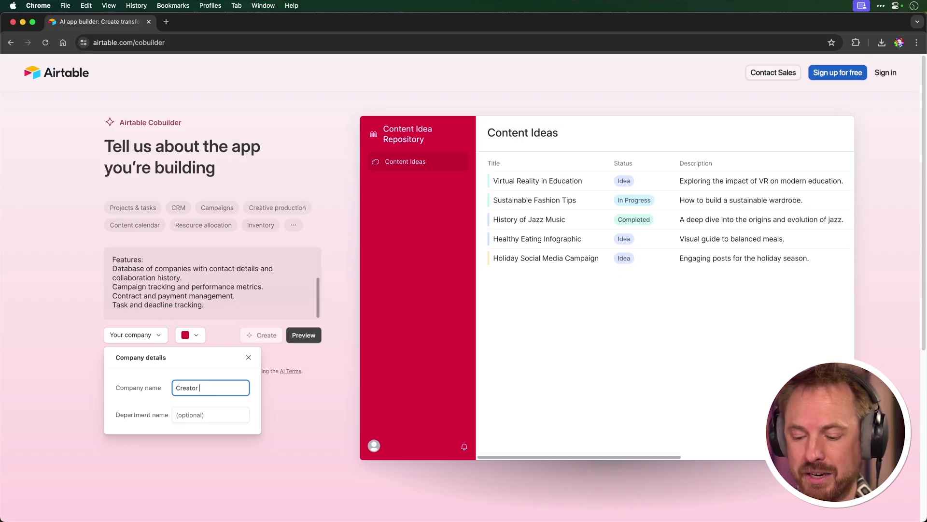
{"action": "type", "text": "Magic"}
{"action": "key", "text": "Tab"}
{"action": "type", "text": "Cr"}
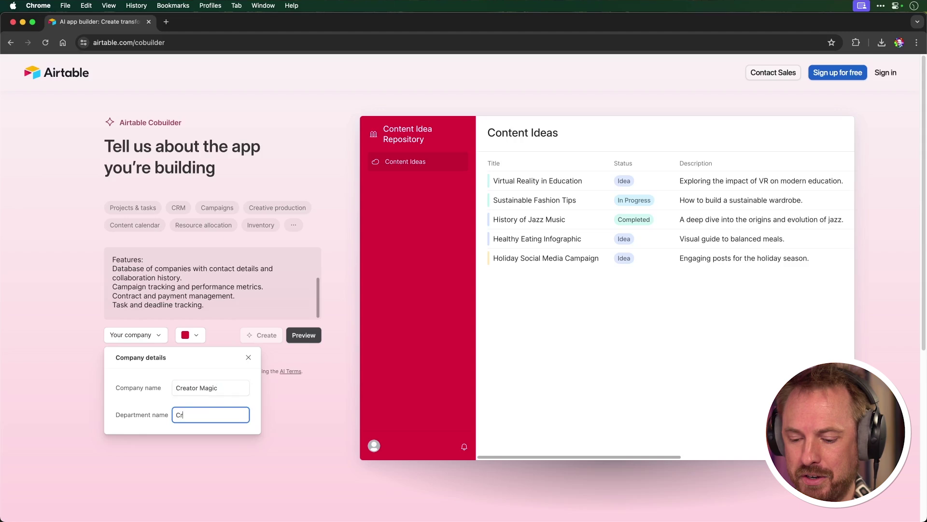
{"action": "type", "text": "eative"}
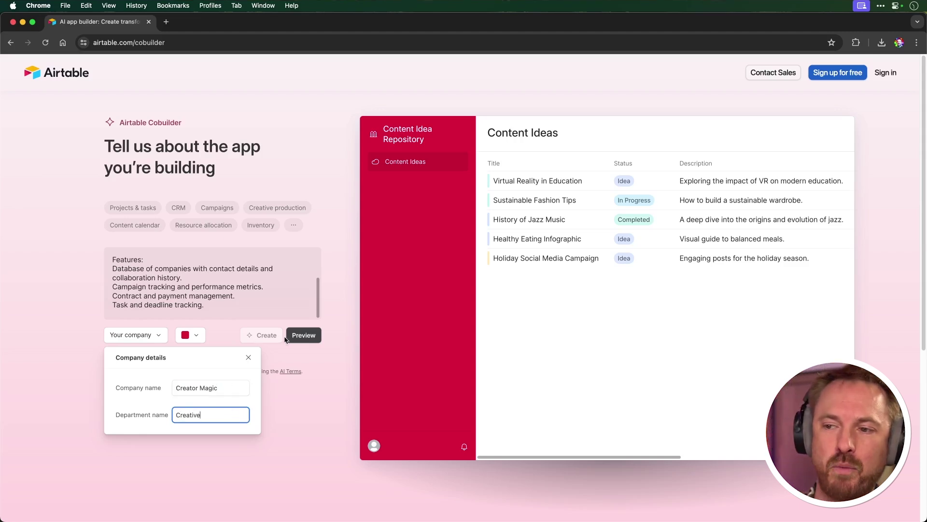
Generate the Influencer Partnership preview and browse its Companies, Campaigns, Contracts and Tasks tables.
{"action": "left_click", "coordinate": [297, 336]}
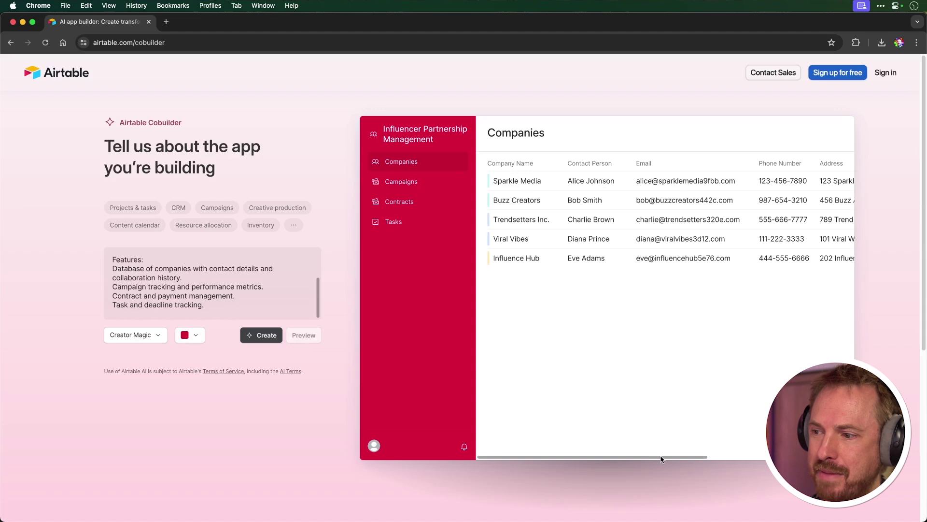
{"action": "left_click_drag", "start_coordinate": [660, 457], "coordinate": [806, 456]}
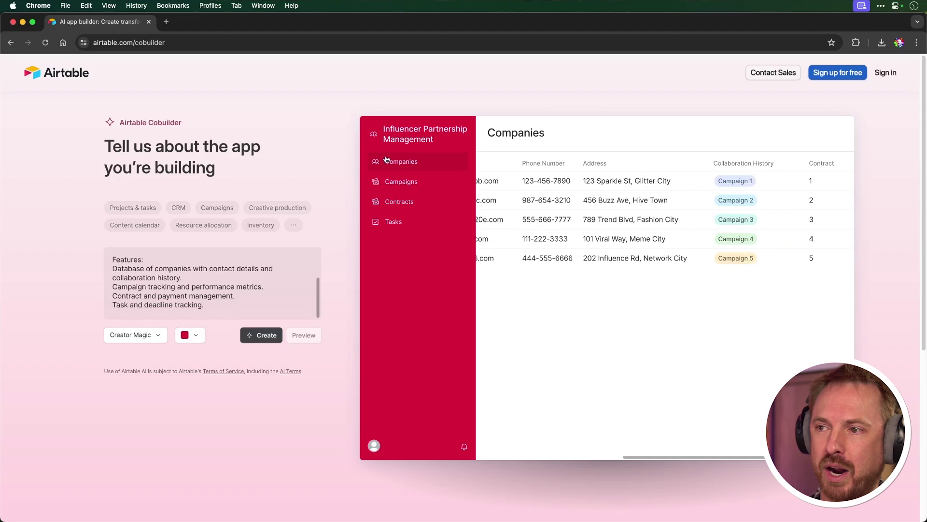
{"action": "left_click", "coordinate": [388, 181]}
{"action": "left_click", "coordinate": [394, 202]}
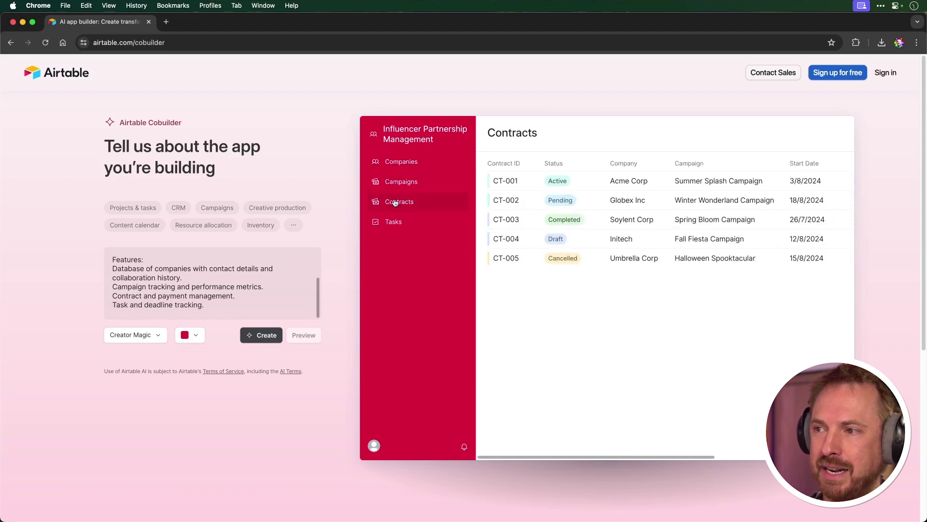
{"action": "left_click", "coordinate": [406, 222]}
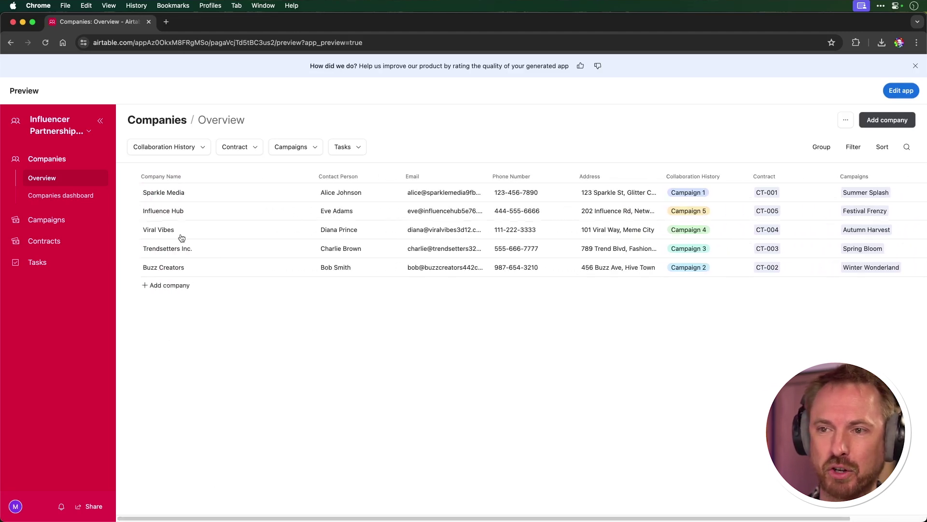
Go to the app's Contracts overview via Campaigns and bring up an empty Add Contract form.
{"action": "left_click", "coordinate": [43, 218]}
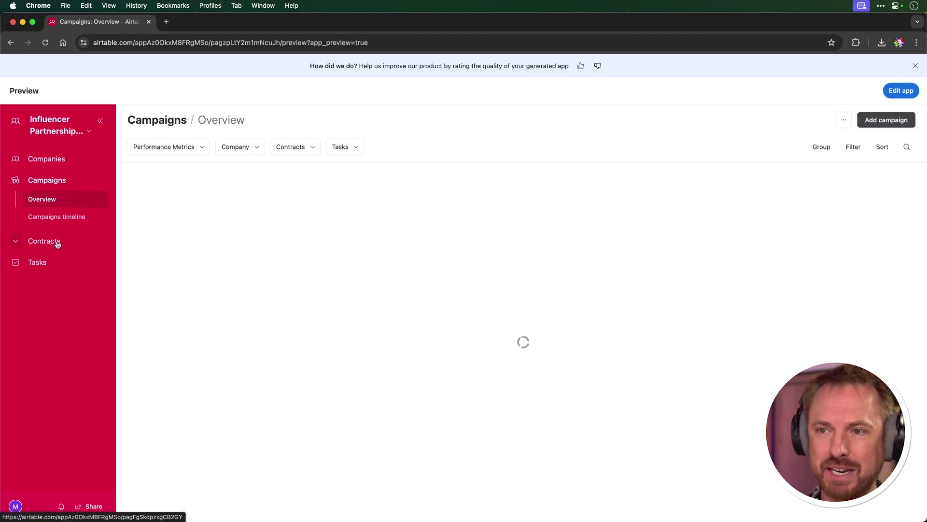
{"action": "left_click", "coordinate": [60, 240]}
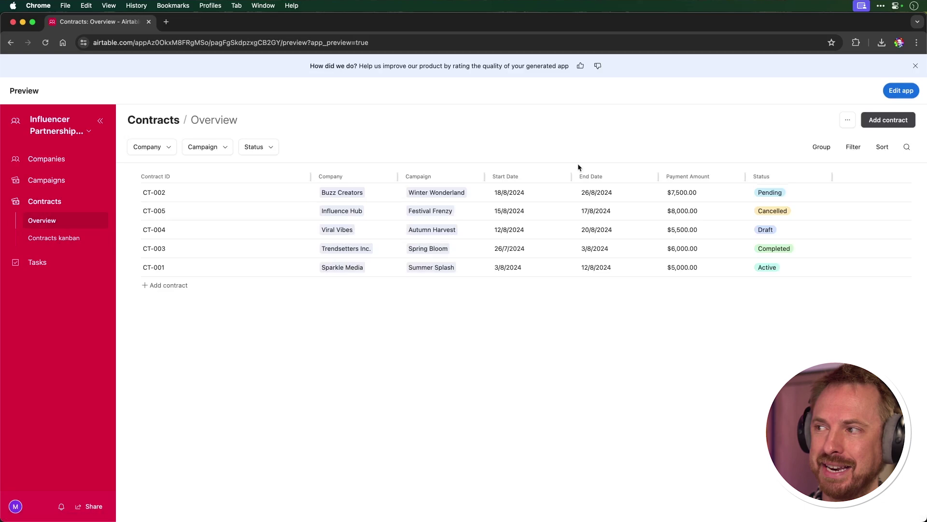
{"action": "left_click", "coordinate": [874, 125]}
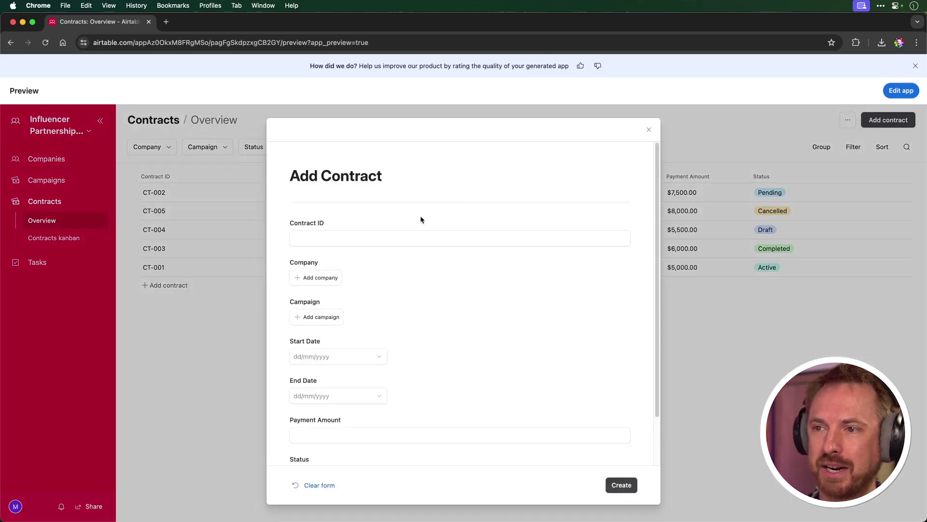
{"action": "scroll", "coordinate": [407, 193], "scroll_direction": "down", "scroll_amount": 2}
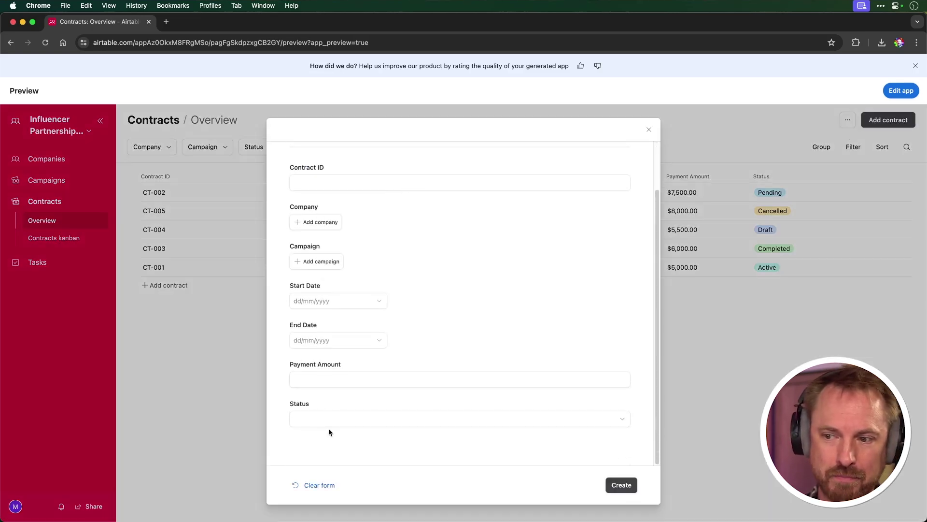
Dismiss the Add Contract form unsaved and open the app's Share interface and base data dialog.
{"action": "left_click", "coordinate": [227, 375]}
{"action": "left_click", "coordinate": [89, 507]}
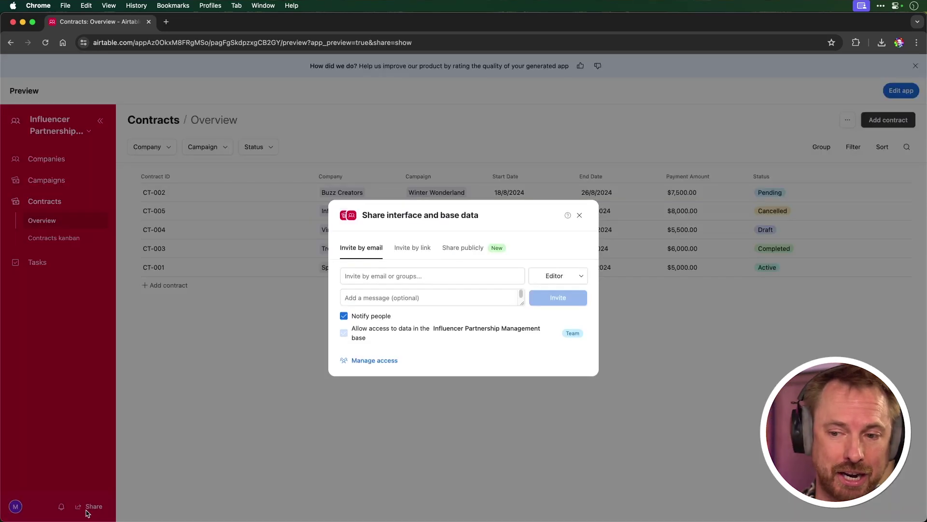